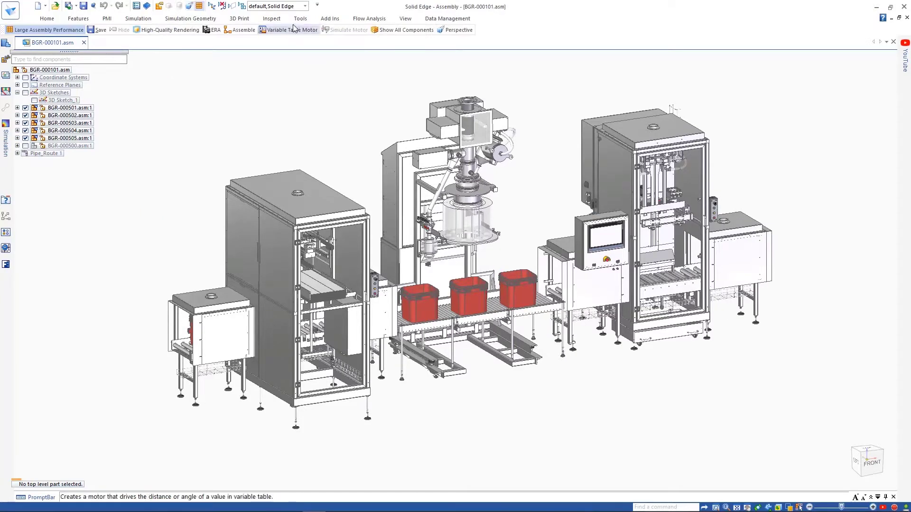
Apply the 03-Tank & Pipes display configuration and edit the tank part BGR-000802.par in place
click(305, 6)
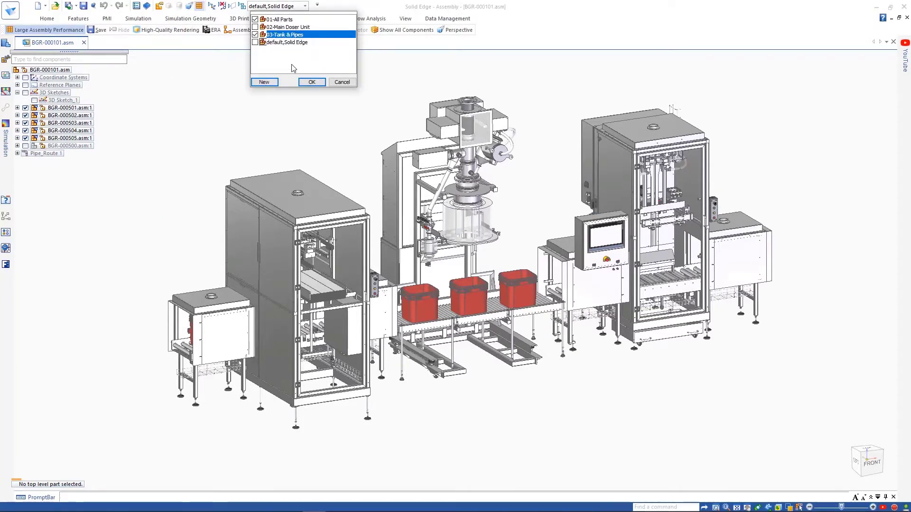
click(310, 83)
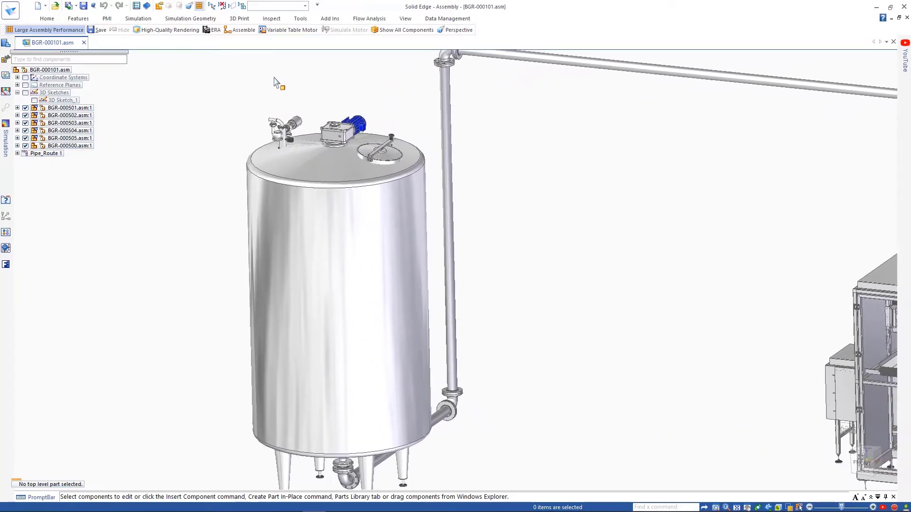
click(354, 289)
click(402, 328)
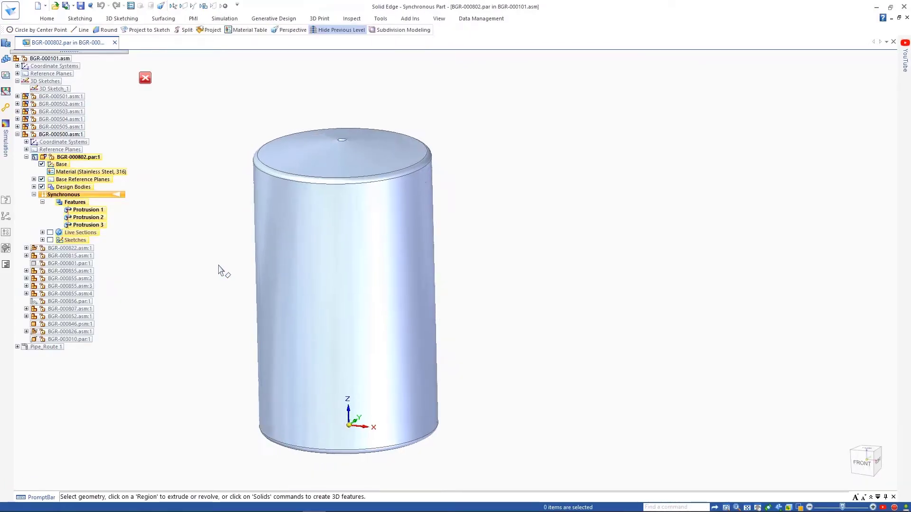
Create a new Linear Static study with a tetrahedral mesh
click(223, 19)
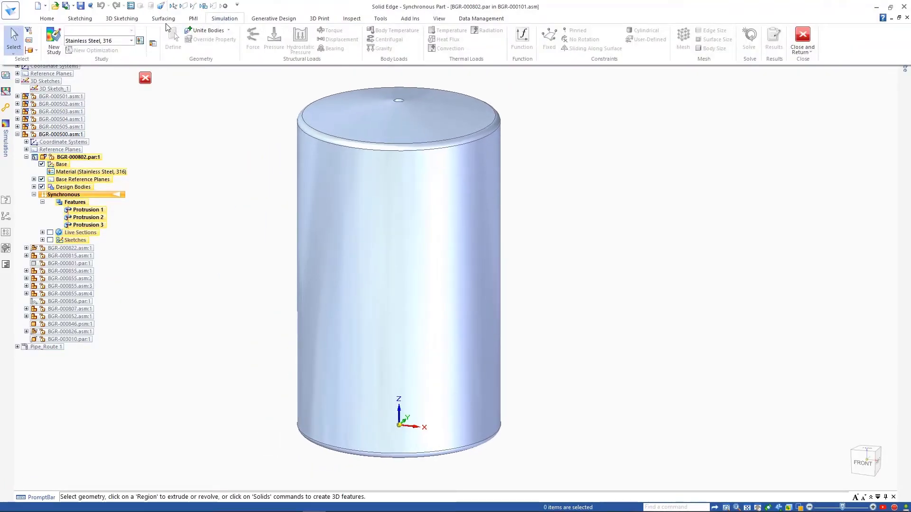
click(61, 42)
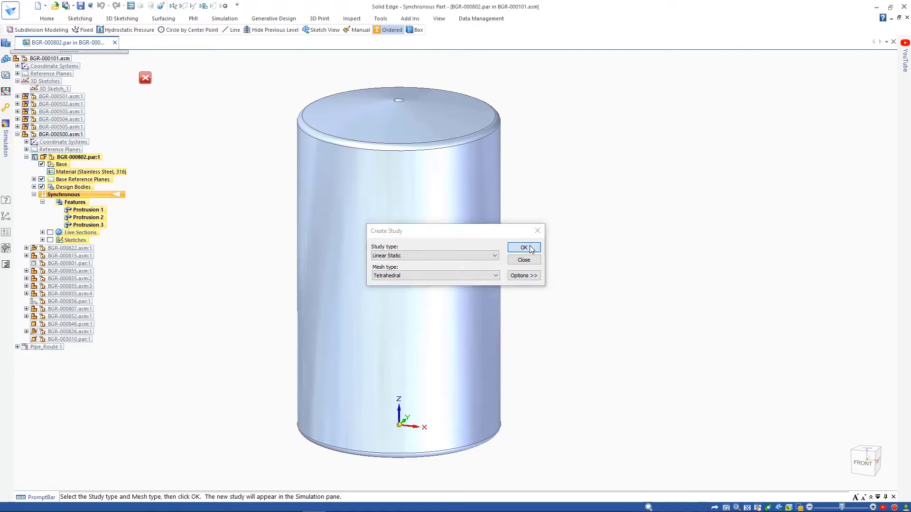
click(525, 246)
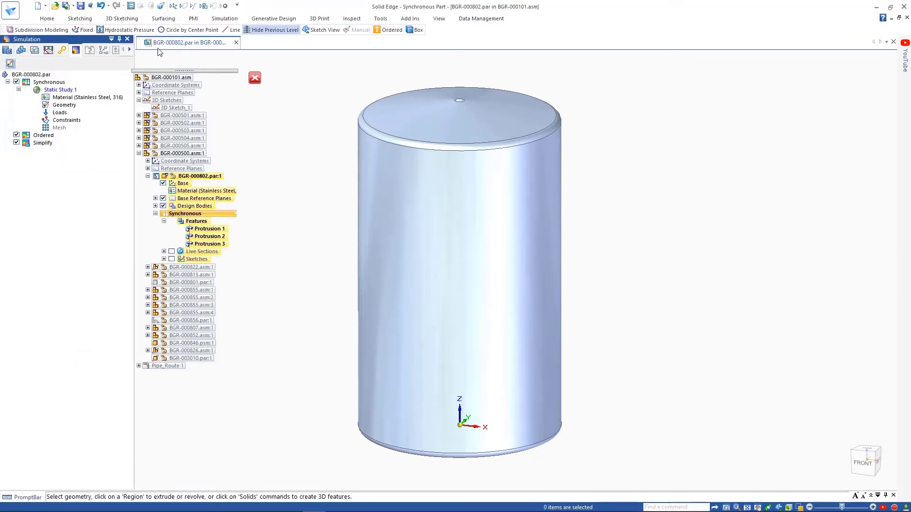
Load Face Set (Protrusion 1) with hydrostatic pressure: fluid top at the top edge, 250 mm offset, 855 density
click(225, 19)
click(301, 40)
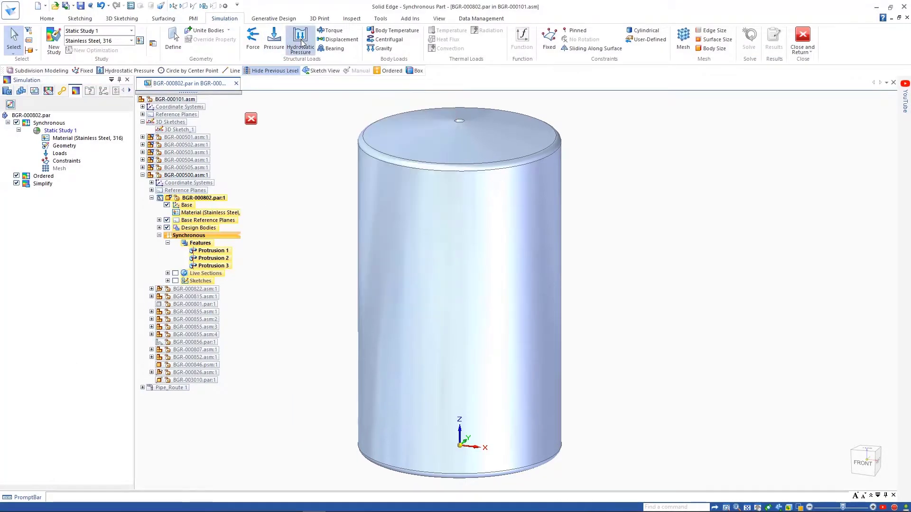
right_click(429, 218)
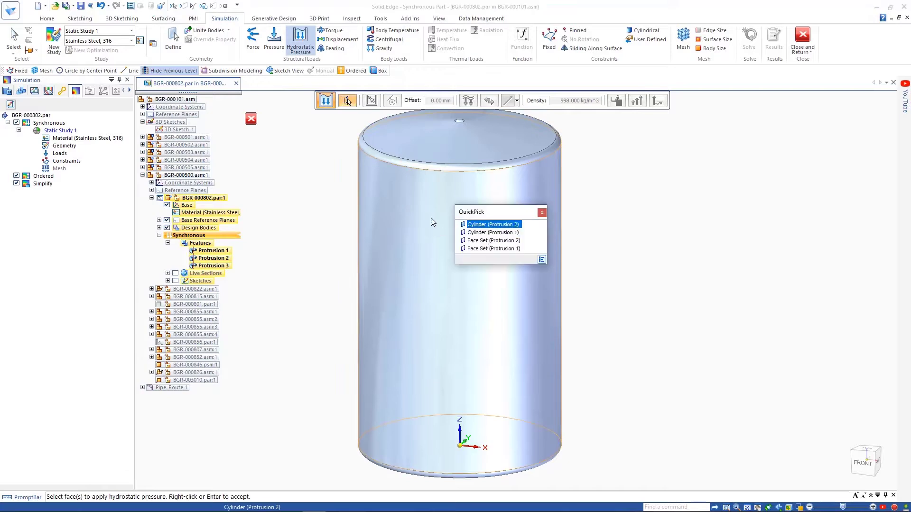
click(490, 257)
right_click(612, 224)
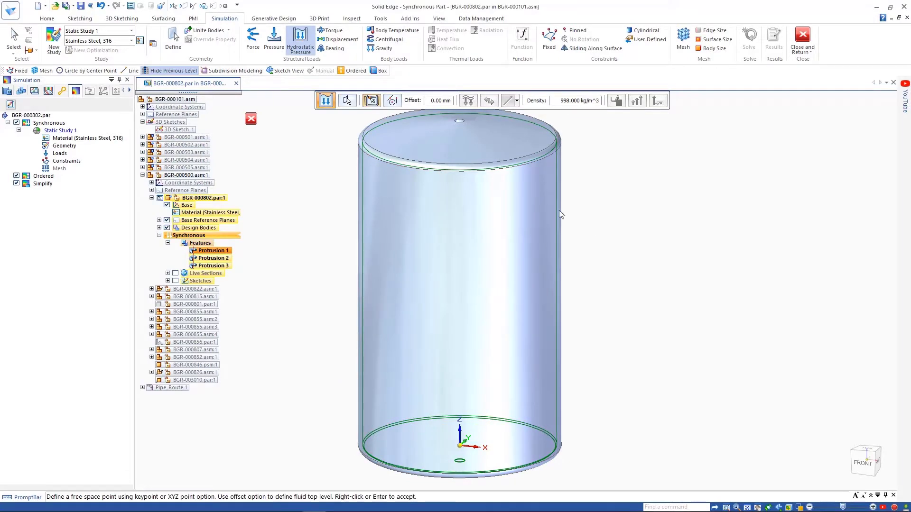
click(521, 167)
click(437, 102)
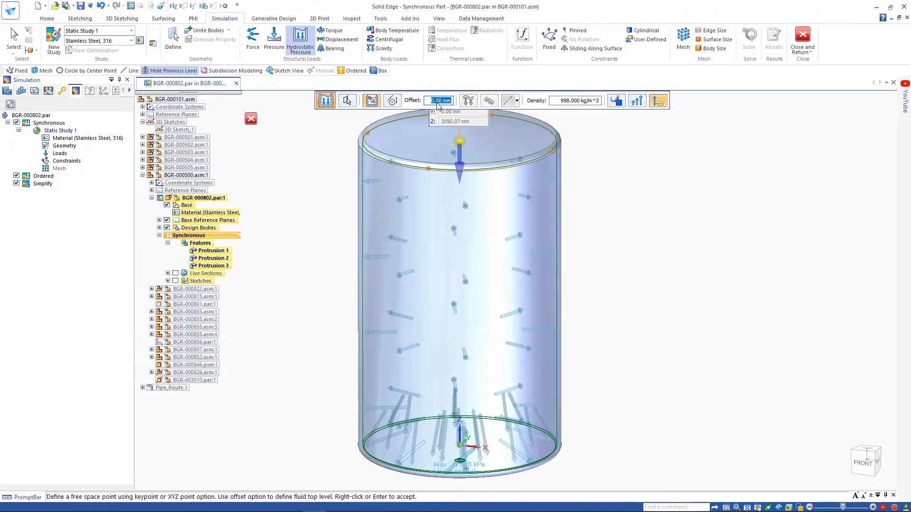
key(Return)
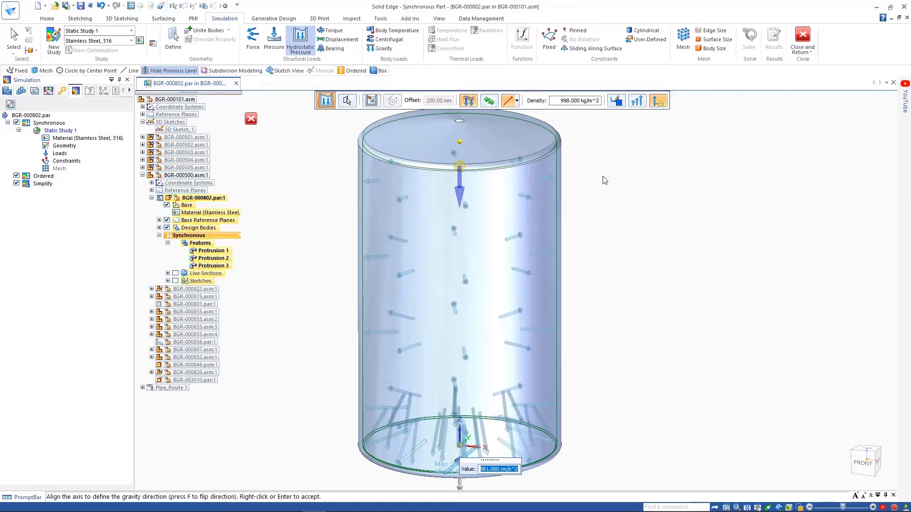
key(Return)
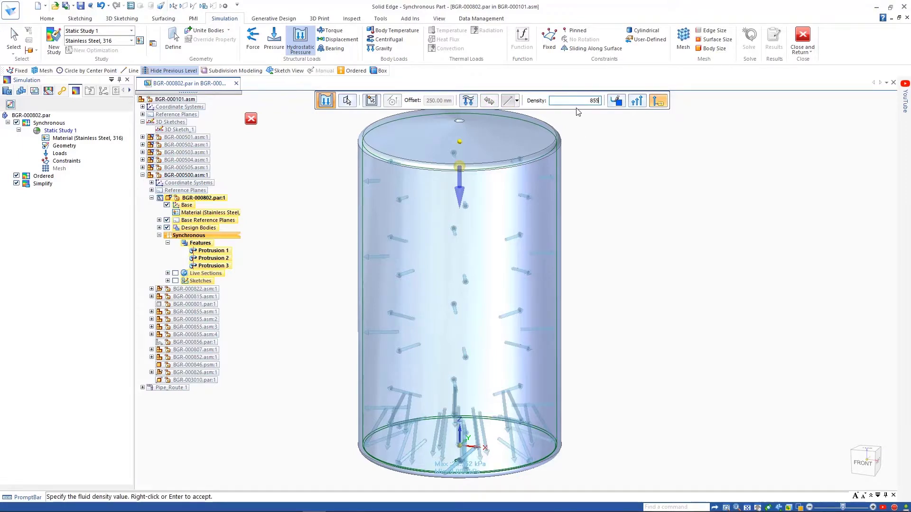
text(855)
key(Return)
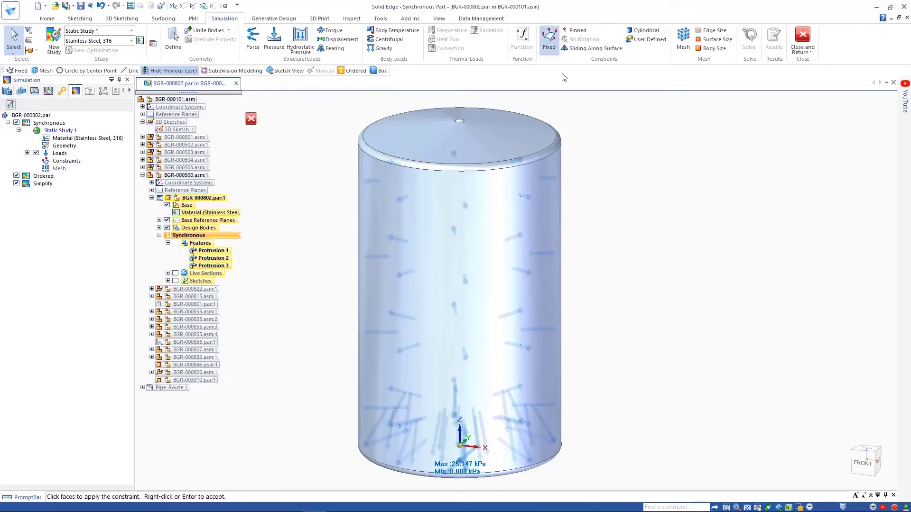
Fix the tank's bottom face, then mesh (171.99 mm) and solve the study
middle_drag(604, 148, 504, 462)
click(504, 462)
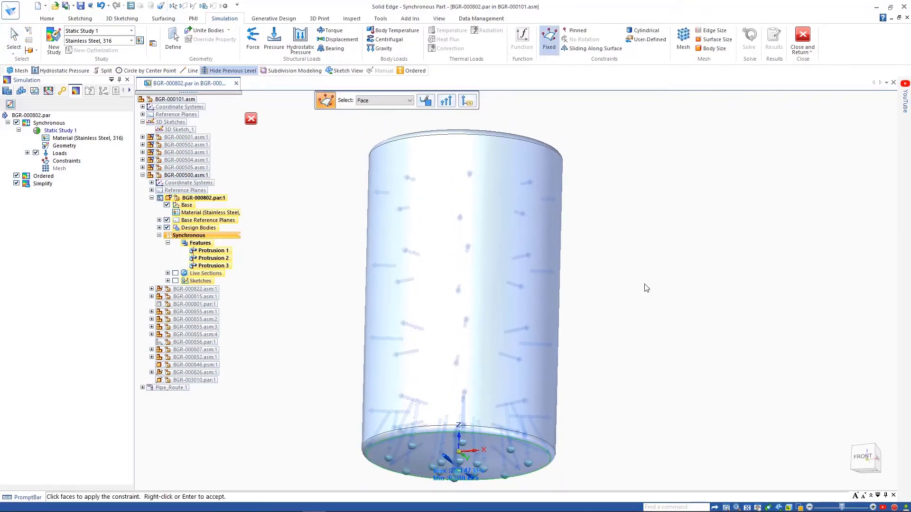
right_click(646, 288)
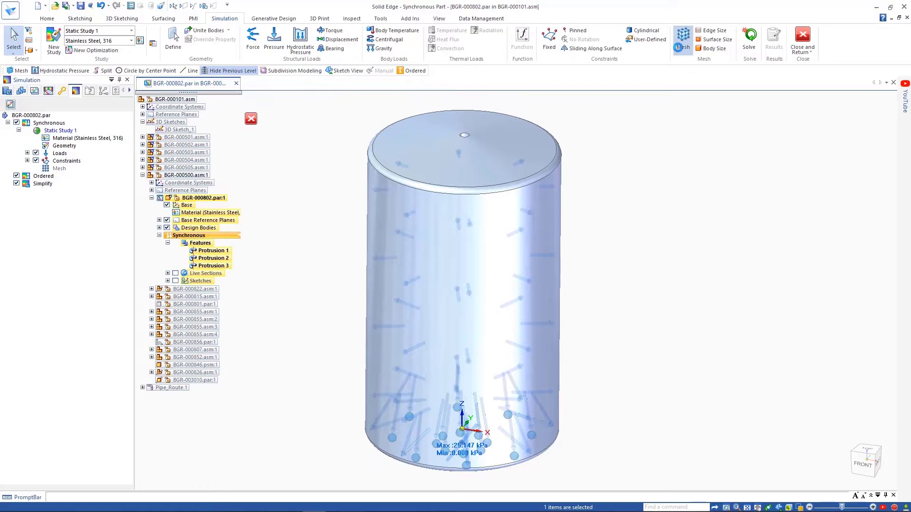
click(679, 45)
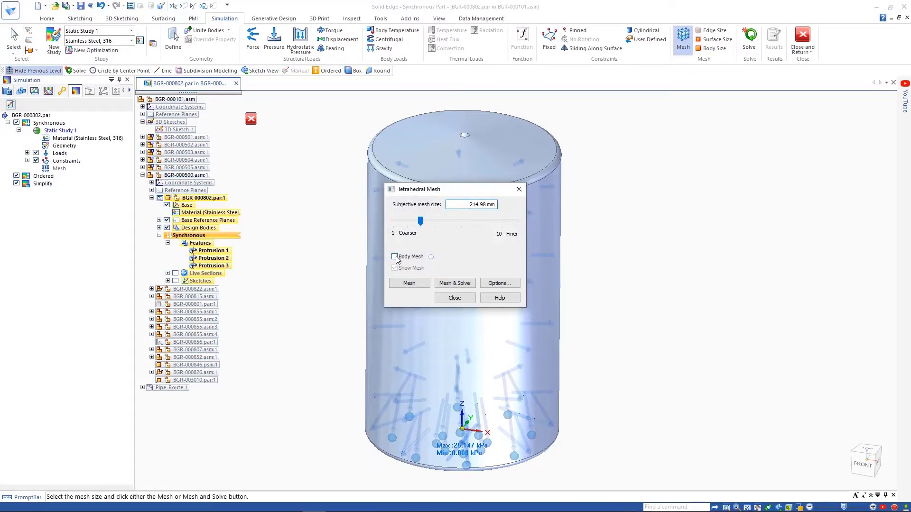
click(457, 284)
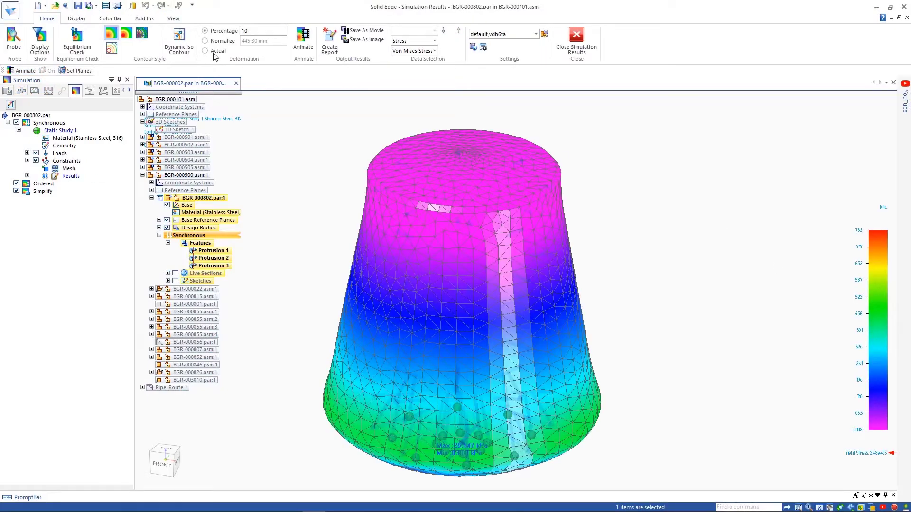
Animate the stress at actual deformation, close the results, and reopen Hydrostatic Pressure 1
click(205, 51)
click(302, 46)
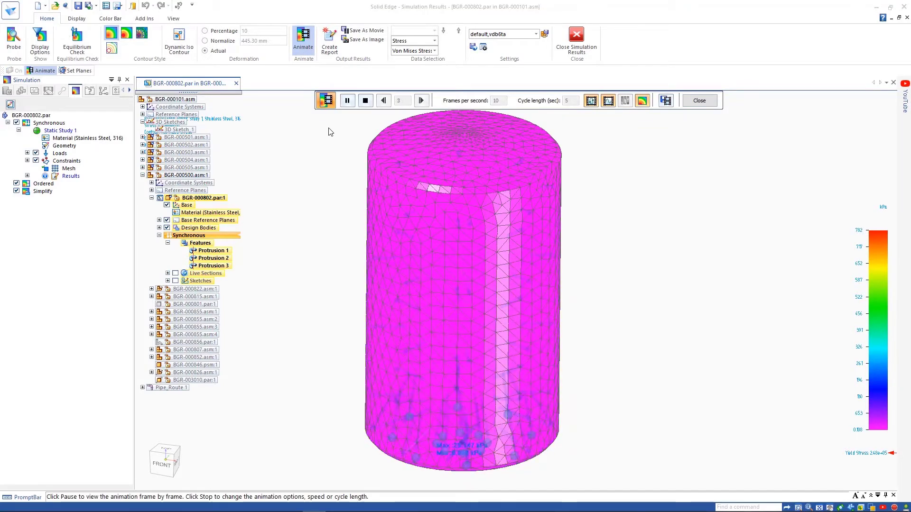
click(581, 42)
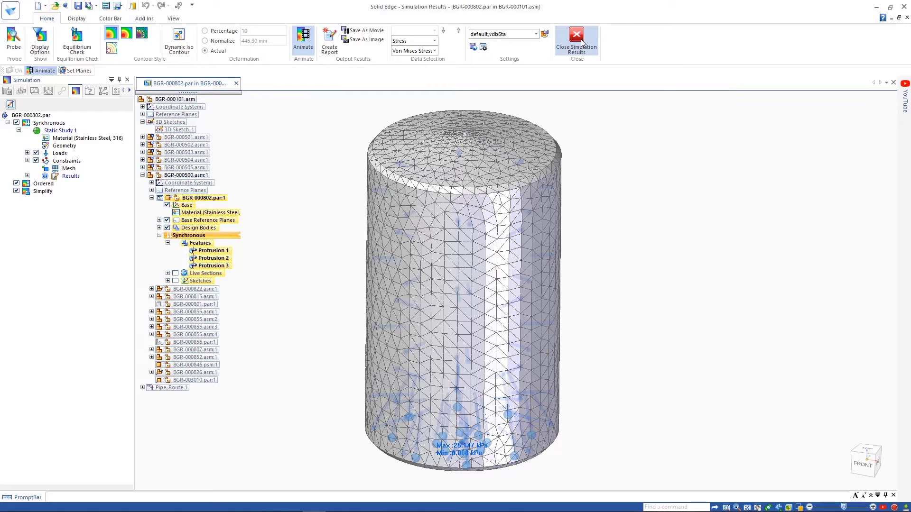
click(79, 162)
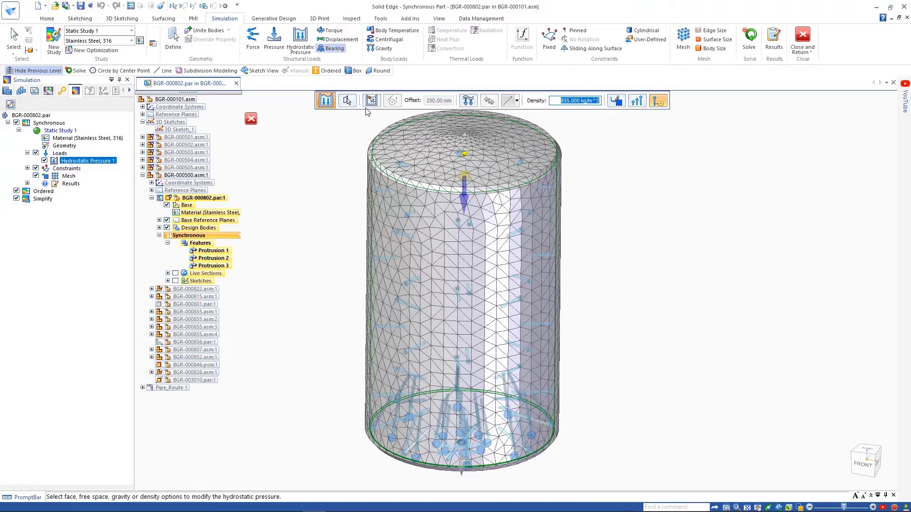
Move the fluid top to a free-space point at 750 mm offset and re-solve
click(370, 101)
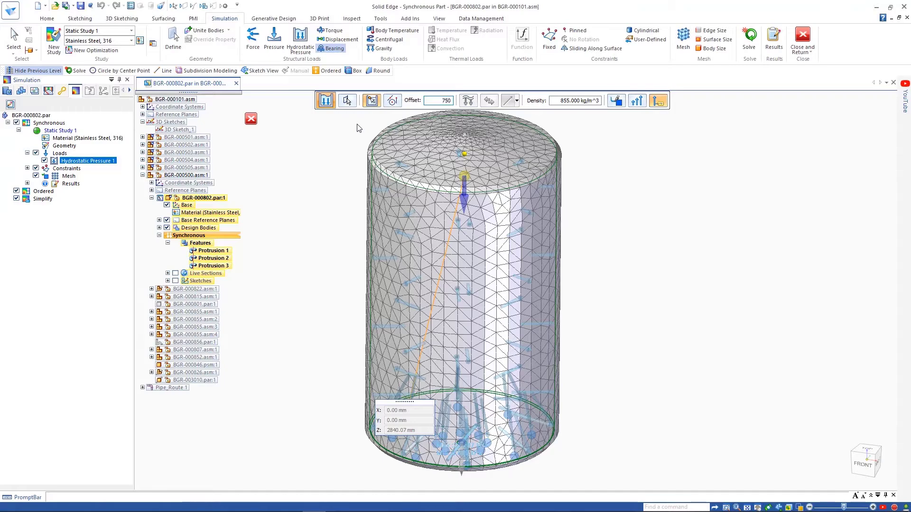
key(Return)
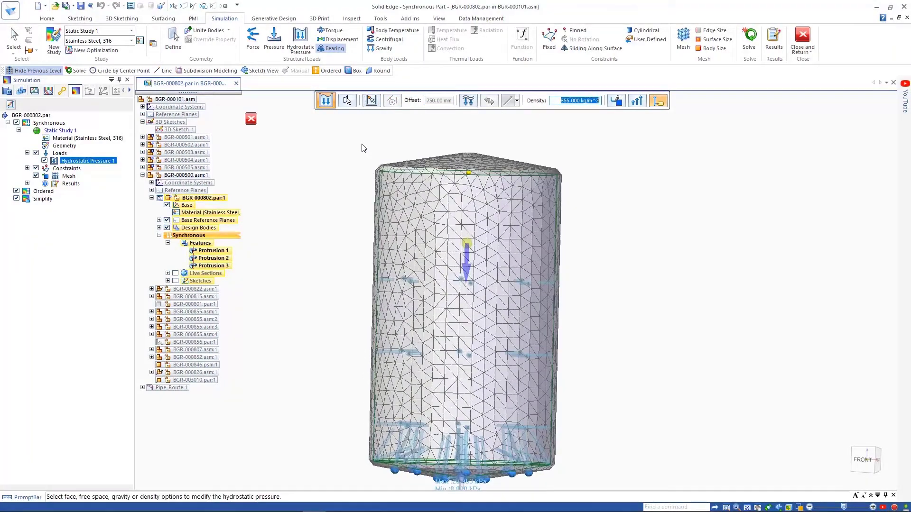
click(748, 40)
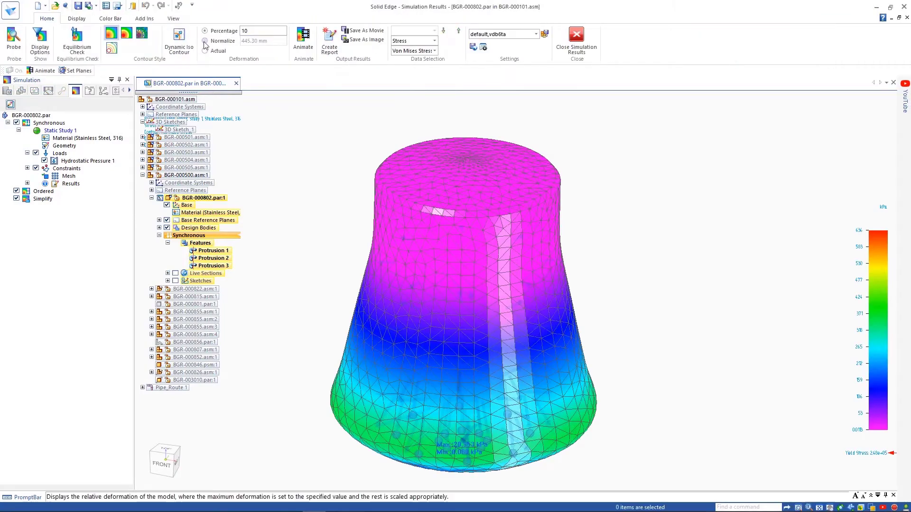
Animate the updated stress at actual deformation, then close the results and return to BGR-000101.asm
click(207, 50)
click(303, 48)
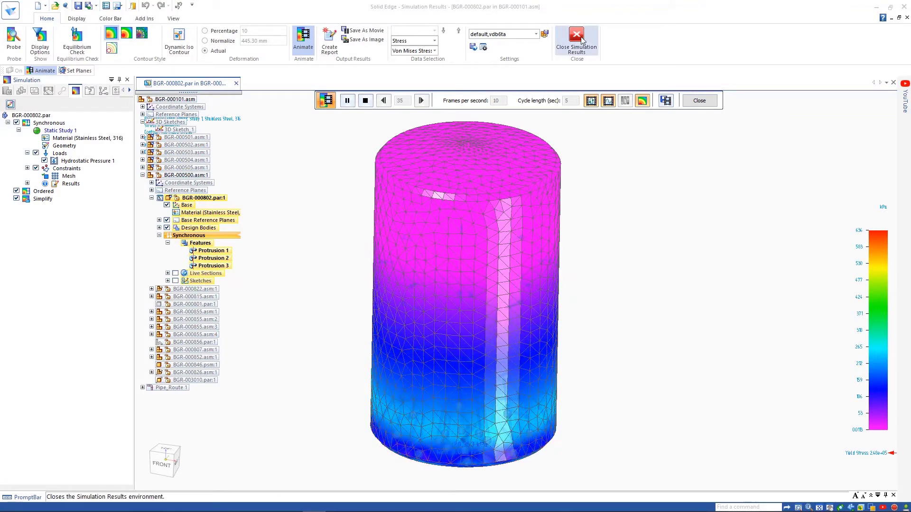
click(699, 100)
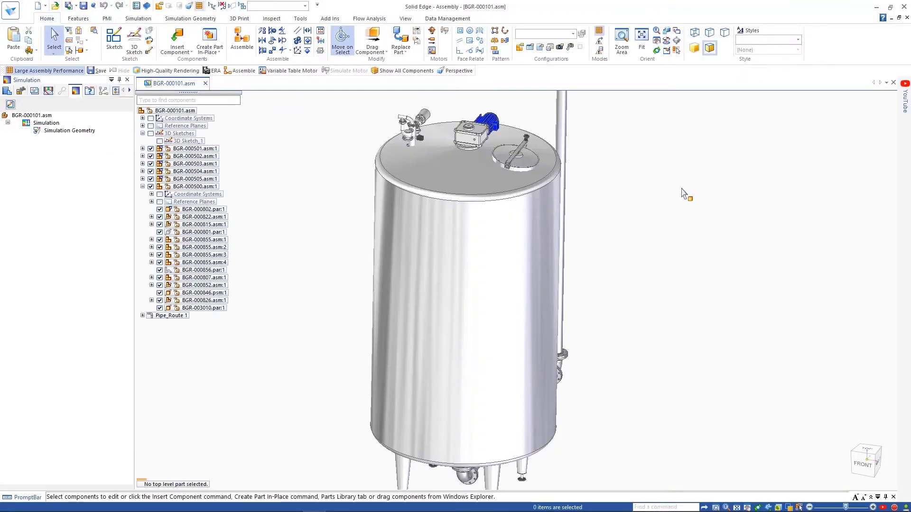
Open the doser's frame sub-assembly BGR-000785.asm in its own window
scroll(678, 200, up, 10)
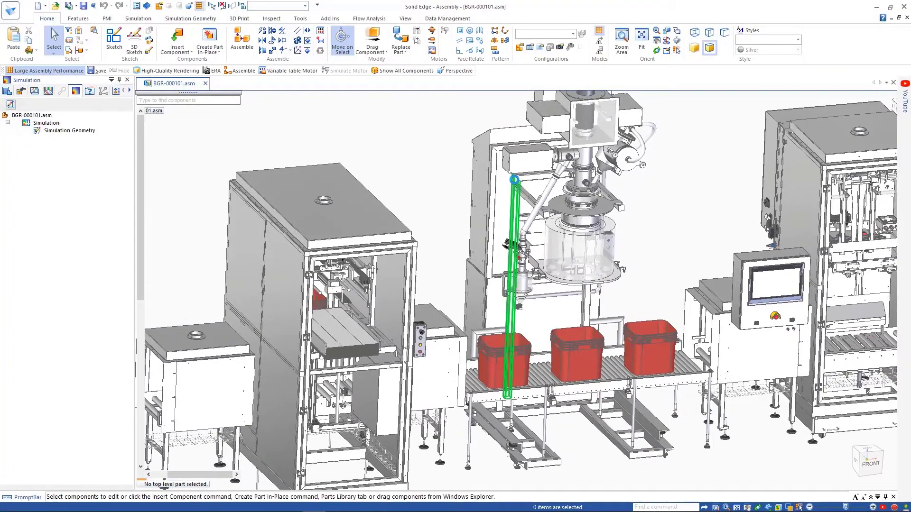
click(173, 186)
right_click(173, 186)
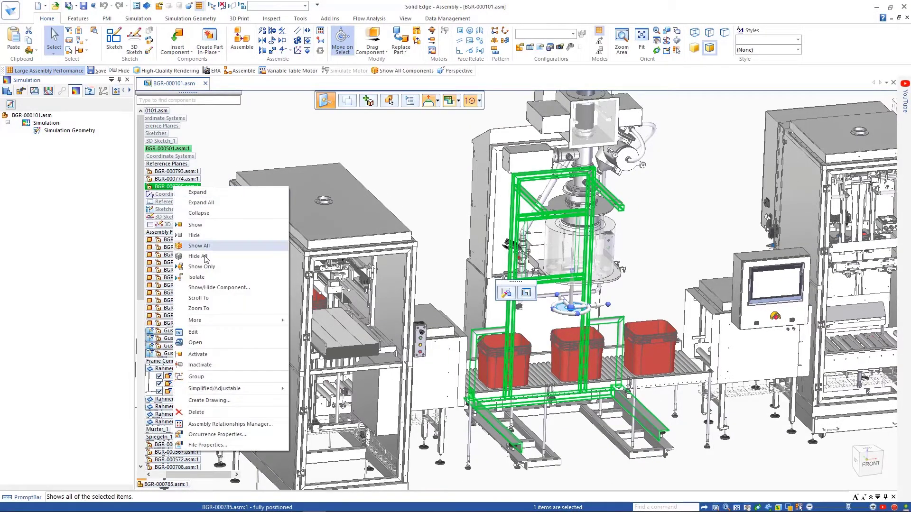
click(206, 342)
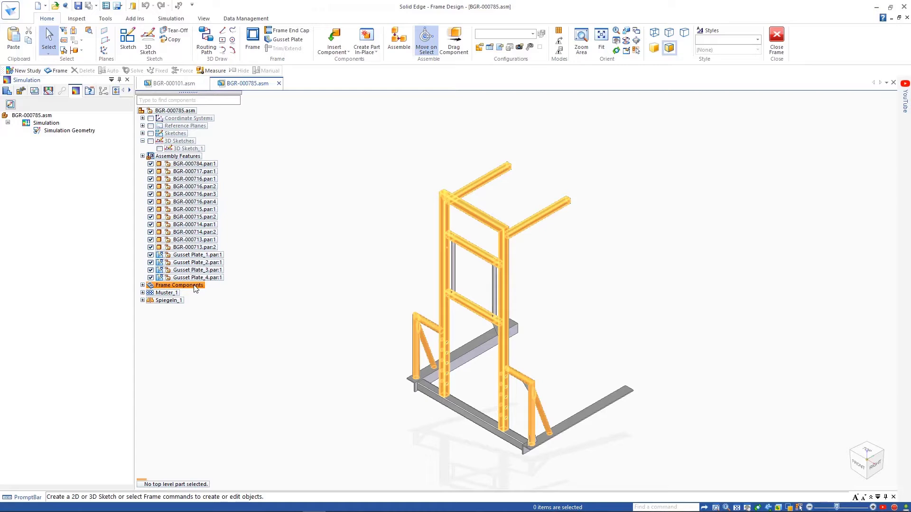
Show only the Frame Components tubular members and begin a new simulation study
right_click(179, 285)
click(214, 322)
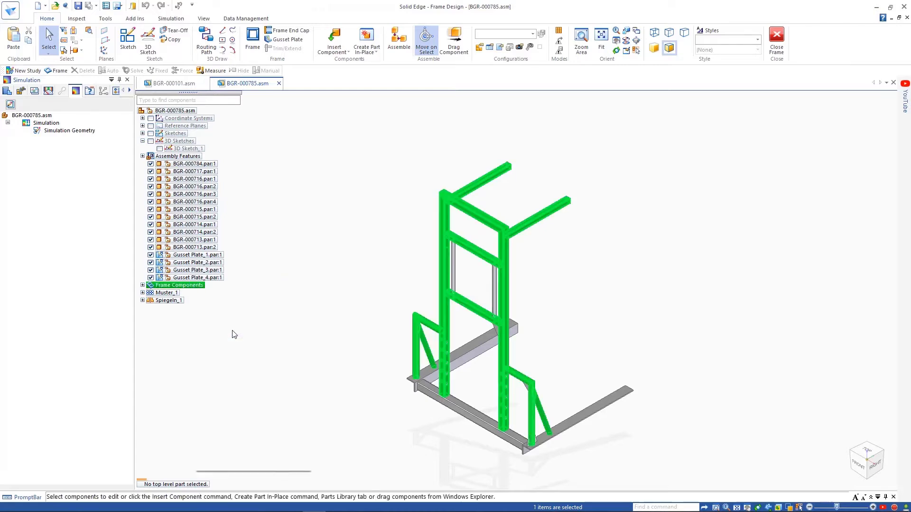
click(179, 19)
click(73, 43)
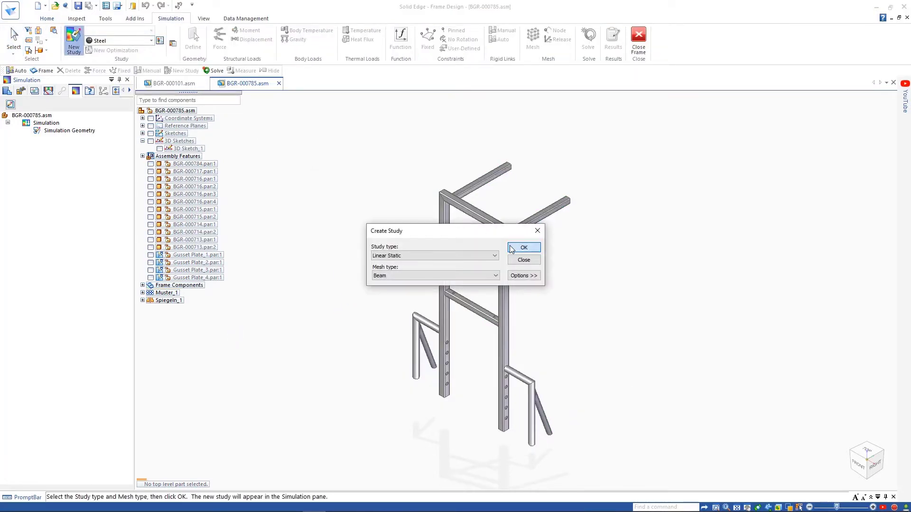
Confirm the Linear Static beam study and add automatic rigid links with 100 mm maximum length
click(523, 247)
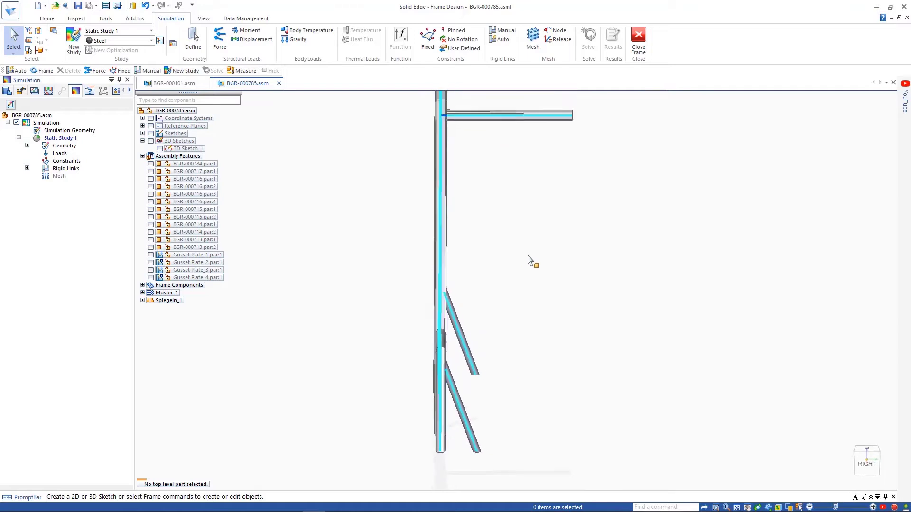
click(503, 40)
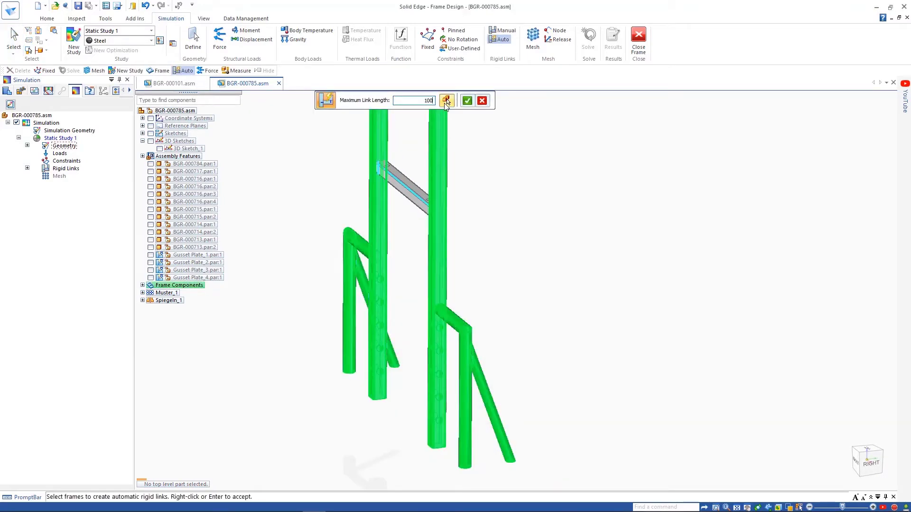
click(445, 101)
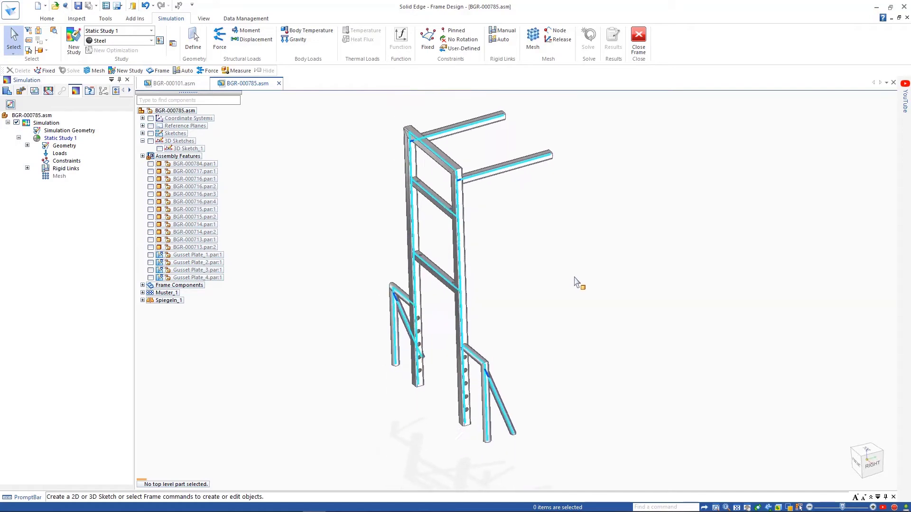
Fix the frame's foot nodes and apply a 500 N force to the two top arms
click(427, 39)
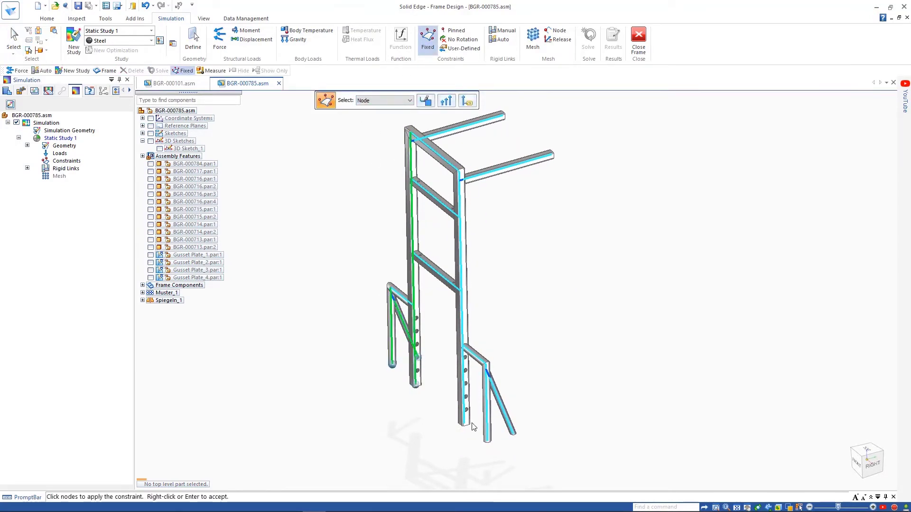
right_click(565, 416)
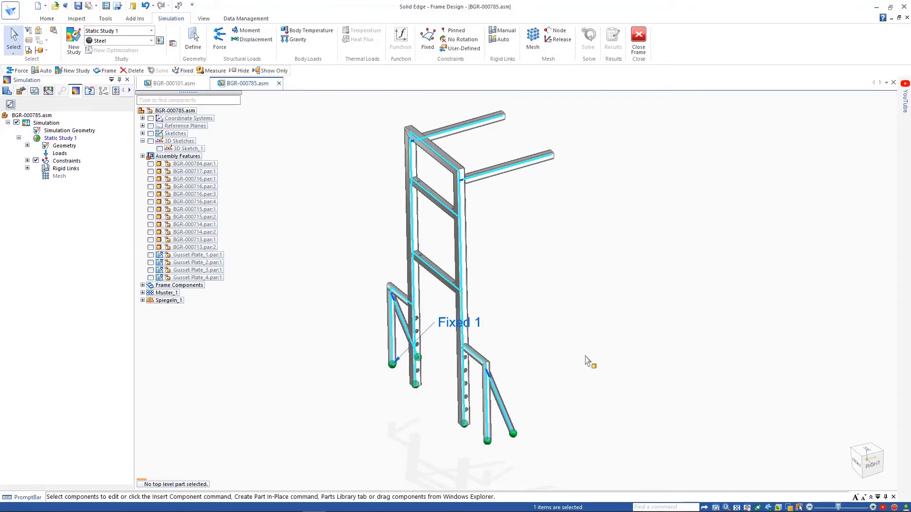
click(219, 38)
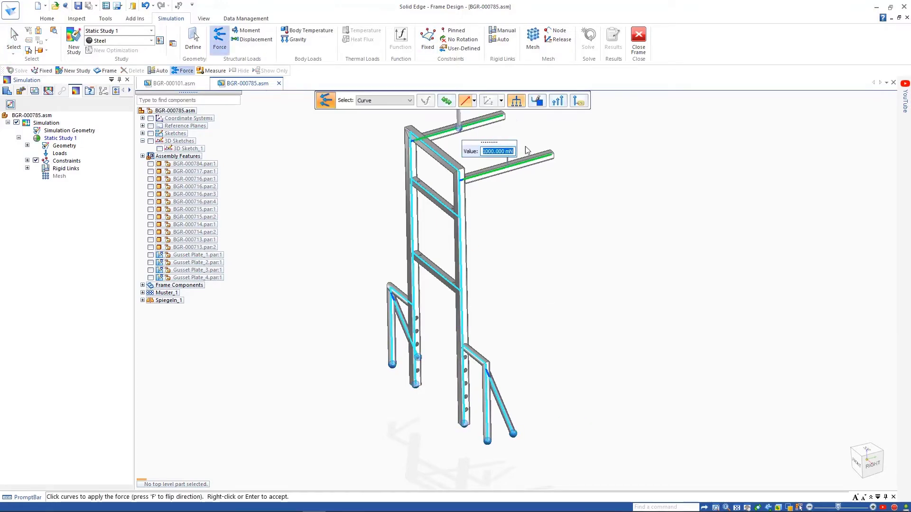
text(500N)
right_click(656, 224)
Solve the frame study, animate it, and show Beam End A Von Mises Stress and Beam Factor of Safety
click(588, 38)
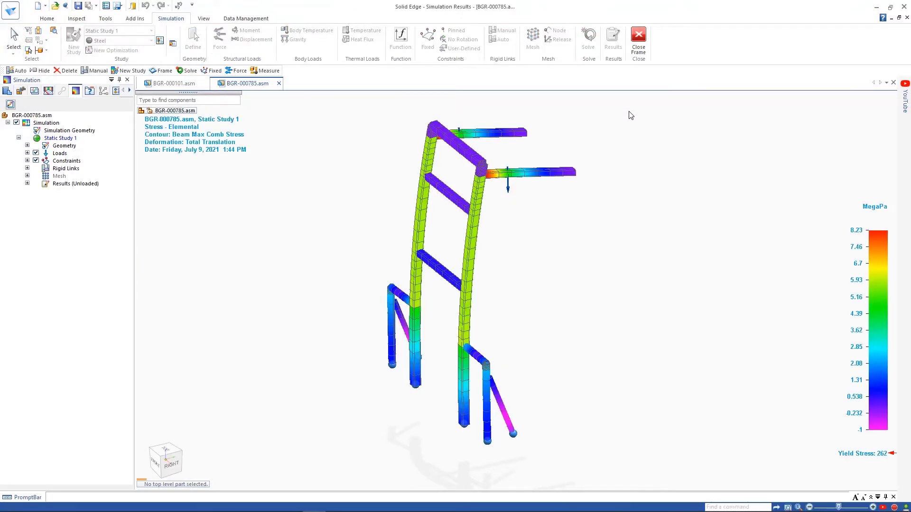
click(305, 53)
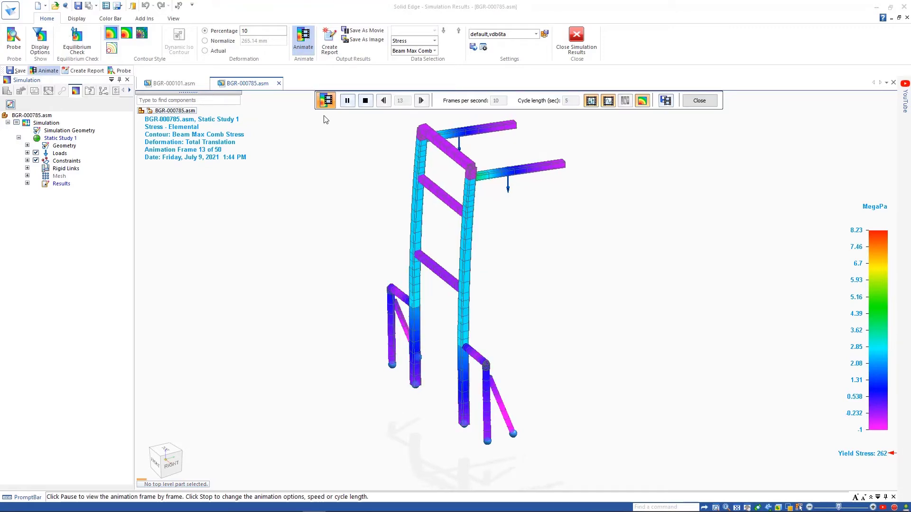
click(715, 101)
click(434, 51)
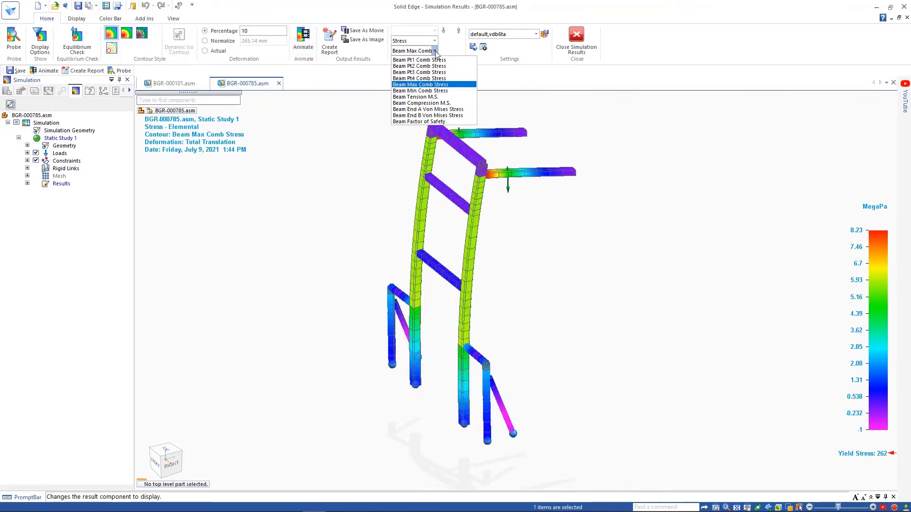
click(450, 110)
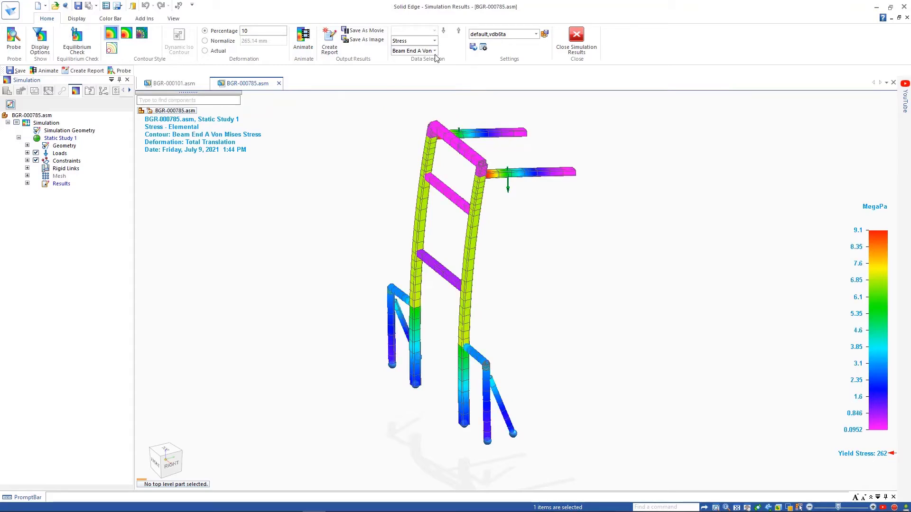
click(434, 51)
click(441, 122)
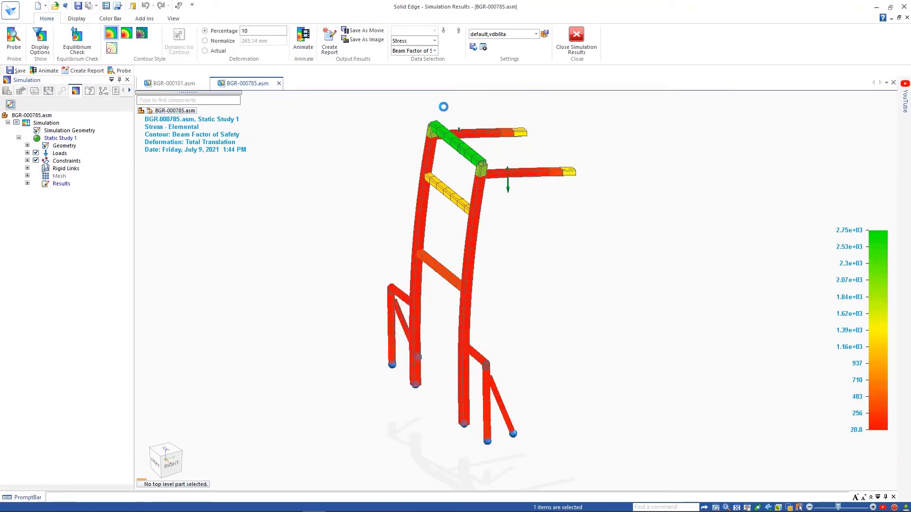
Close the frame results and open the pin part BGR-000562-2.par in its own window
click(578, 42)
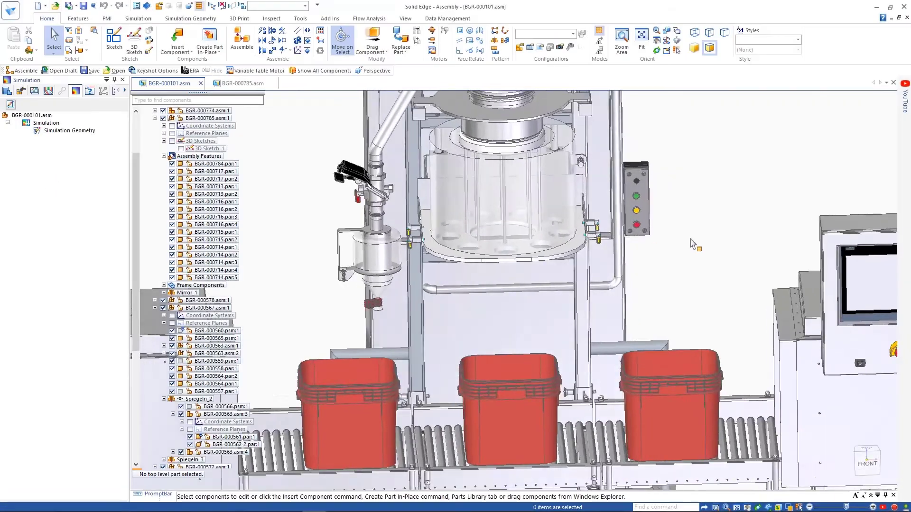
scroll(692, 244, up, 10)
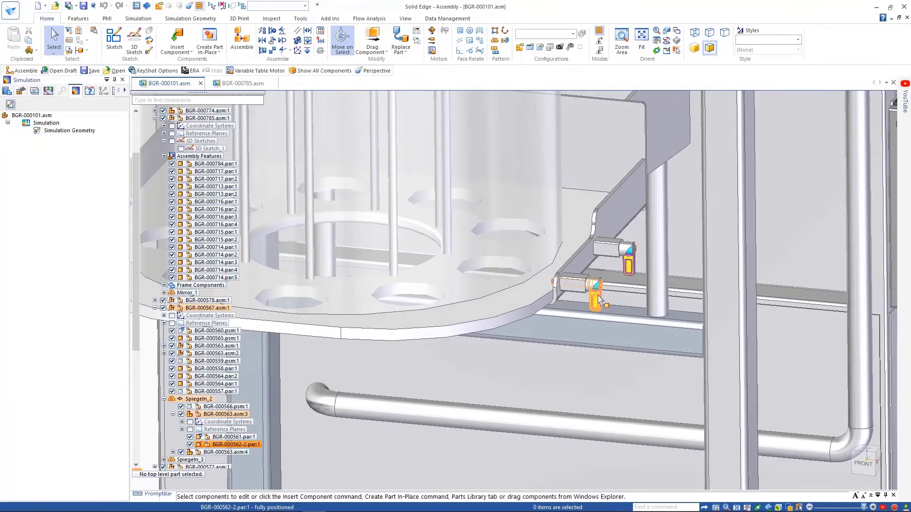
click(600, 299)
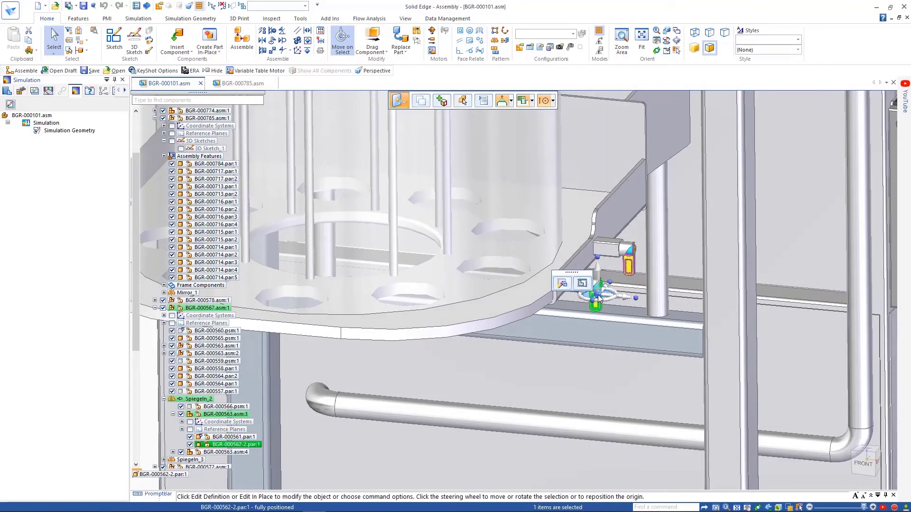
right_click(600, 299)
click(619, 177)
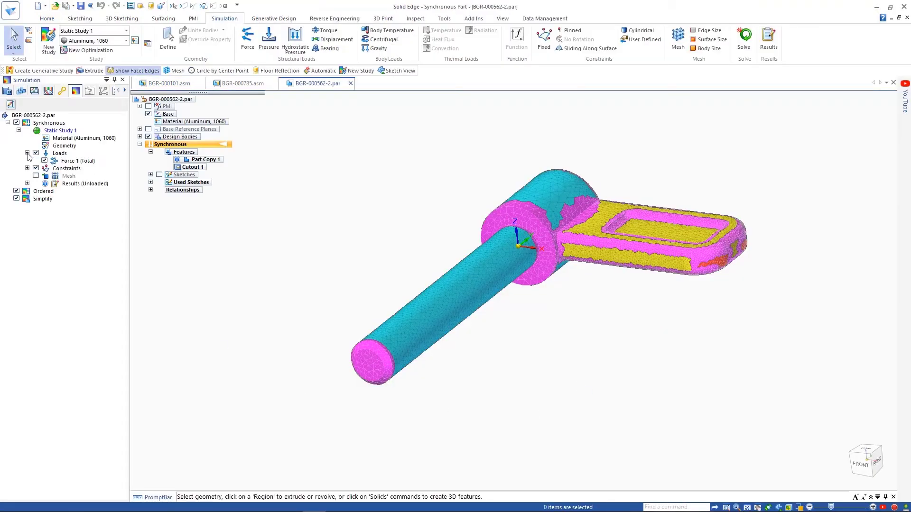
Review the Force 1 load and Fixed 1 constraint unchanged, and briefly show the pin's tetrahedral mesh
double_click(509, 301)
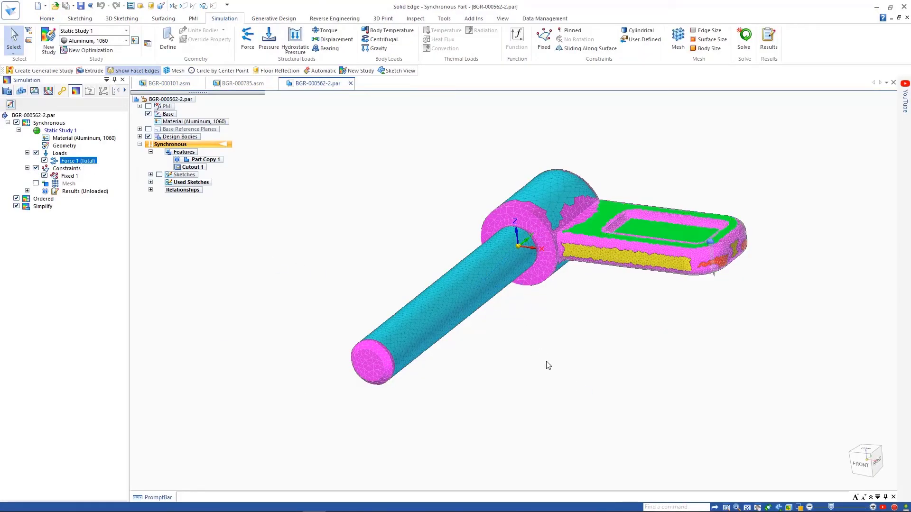
key(Escape)
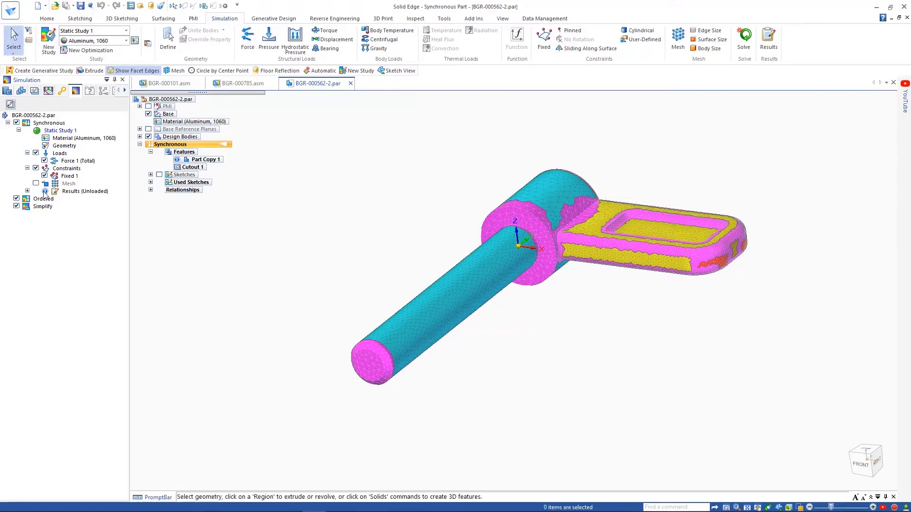
double_click(494, 293)
key(Escape)
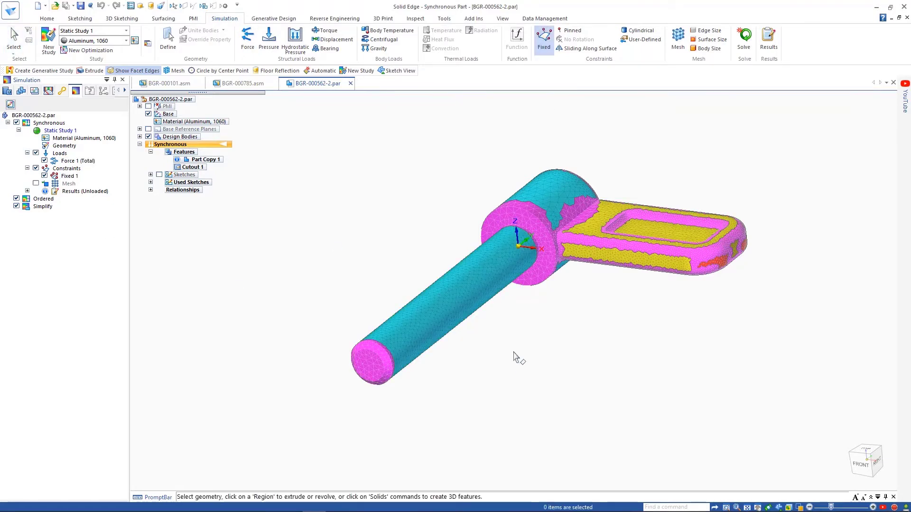
click(36, 184)
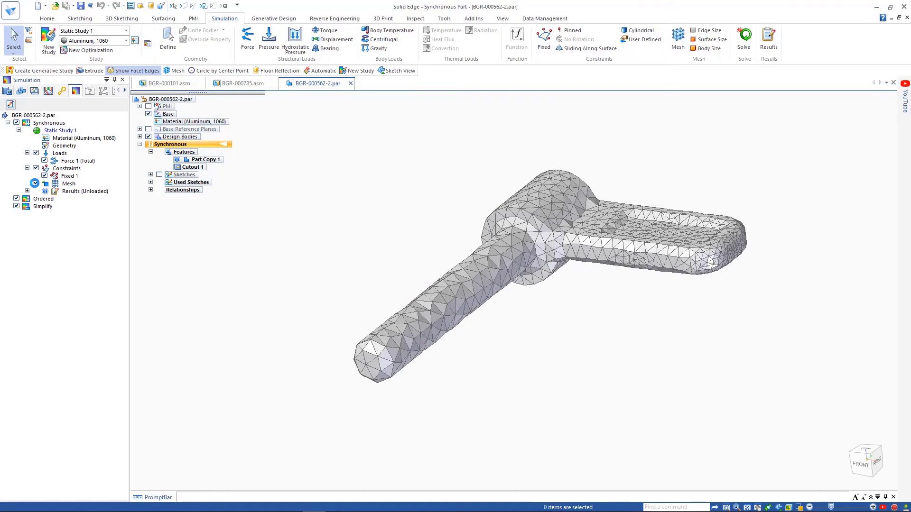
click(35, 184)
Animate the pin's von Mises results, mark the 11.9 MPa maximum with Max Marker, then close the results
double_click(71, 191)
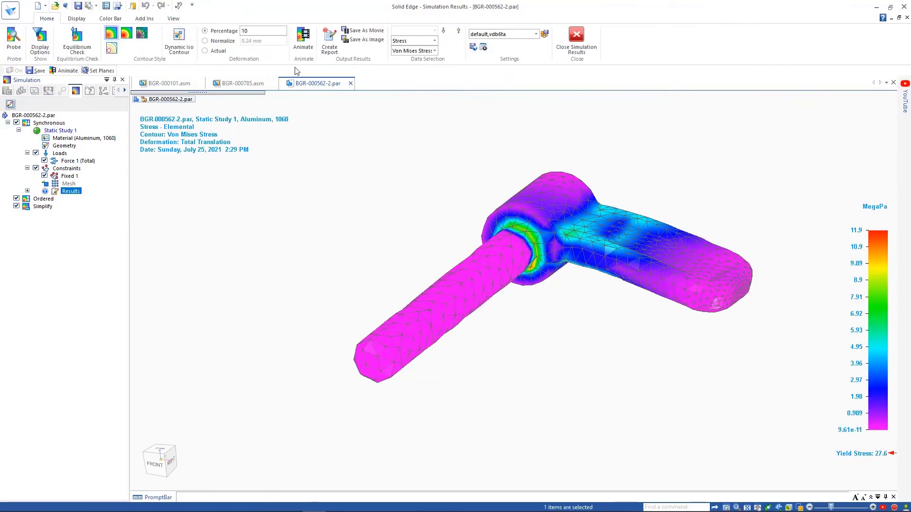
click(304, 38)
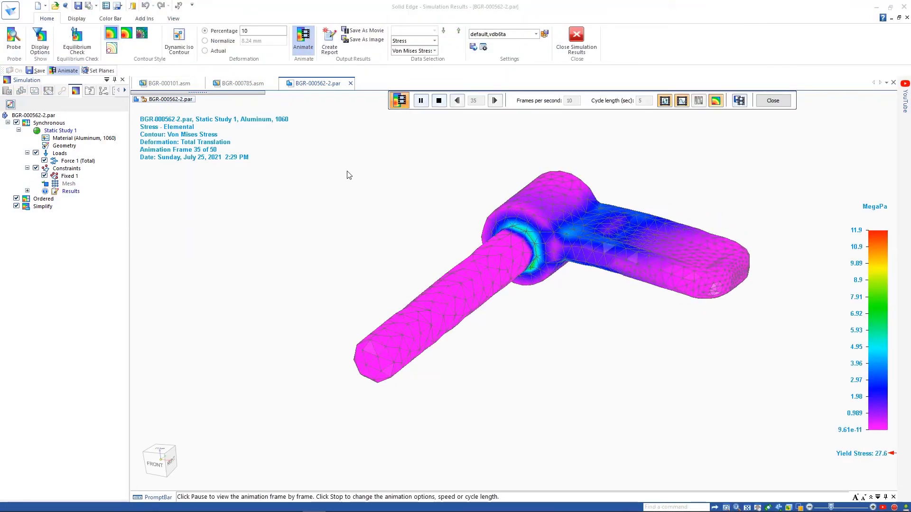
click(97, 19)
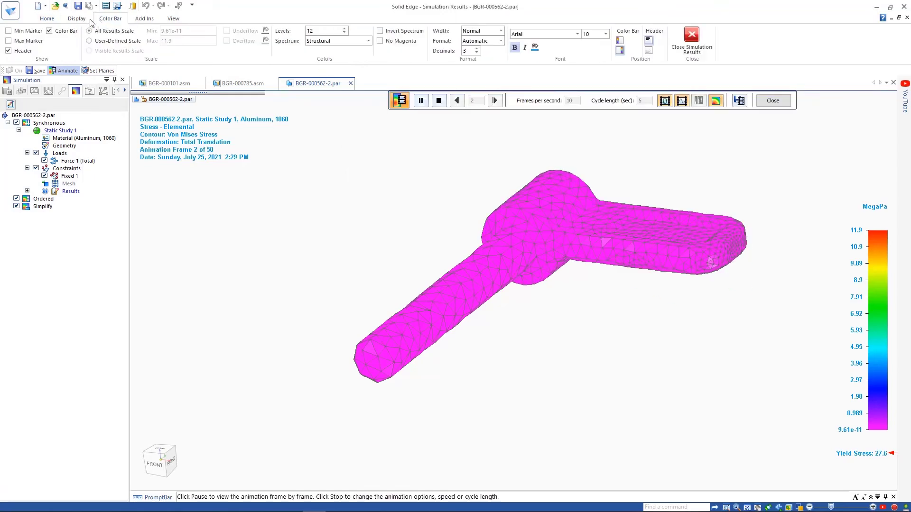
click(29, 41)
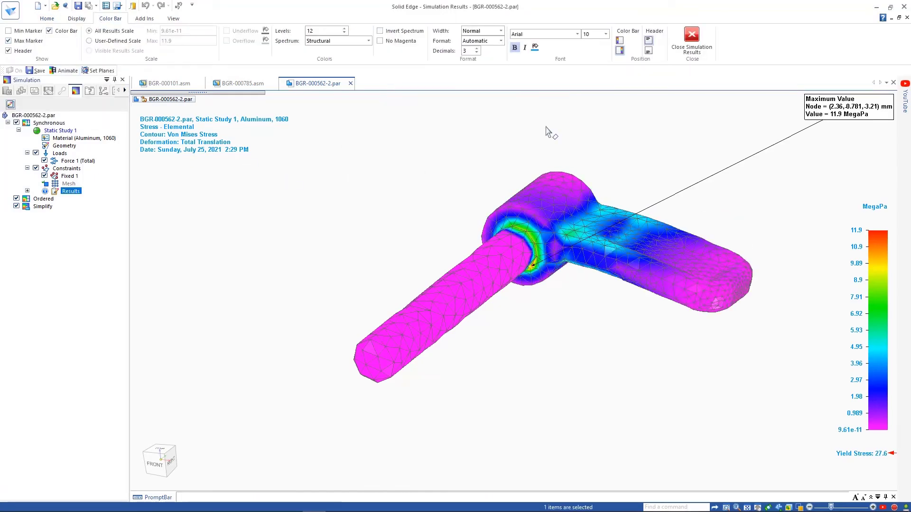
click(691, 40)
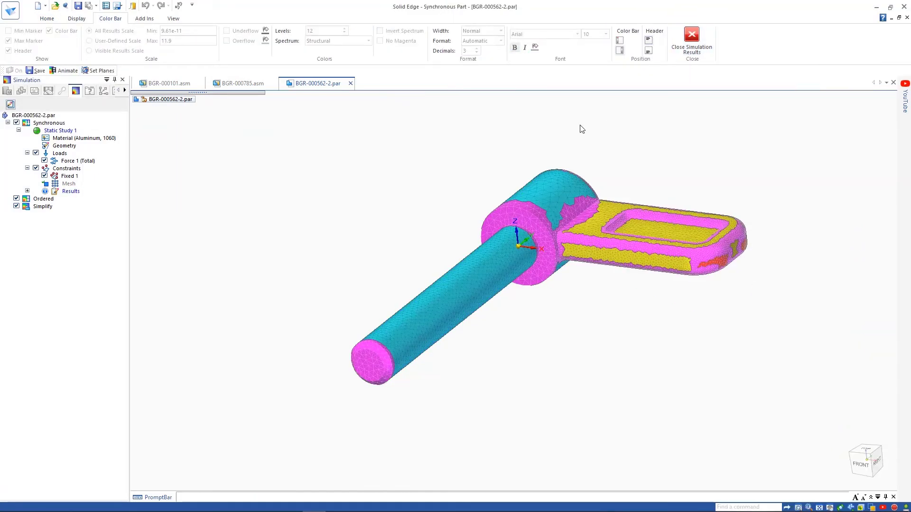
Animate the tank's stress results in BGR-000101, then reopen and animate the pin's von Mises results
click(170, 84)
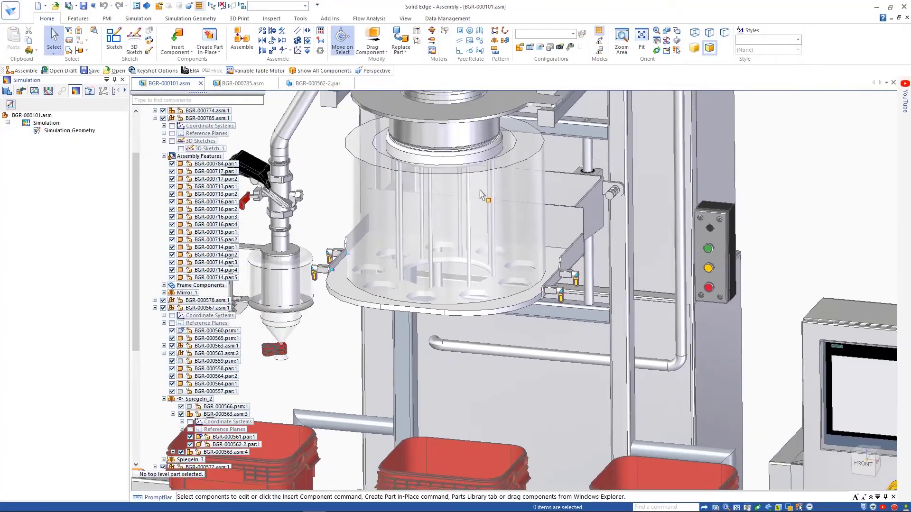
scroll(481, 194, down, 5)
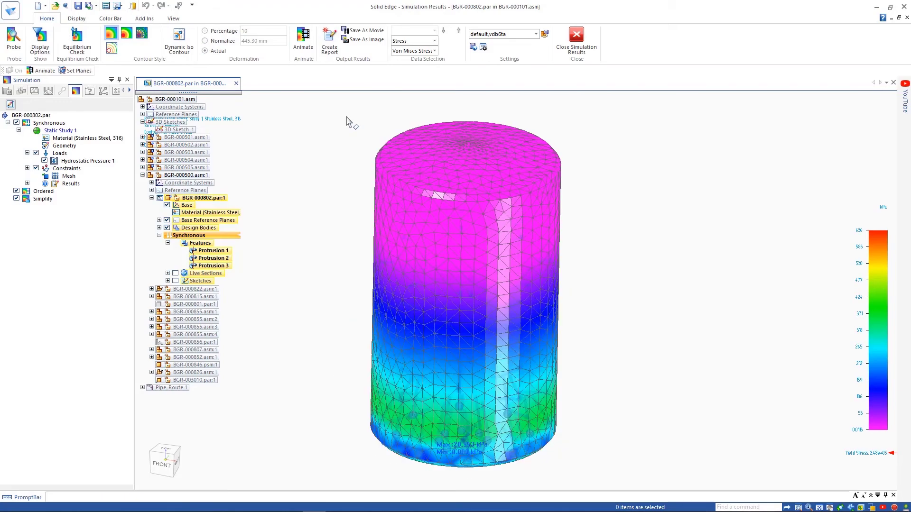
click(303, 40)
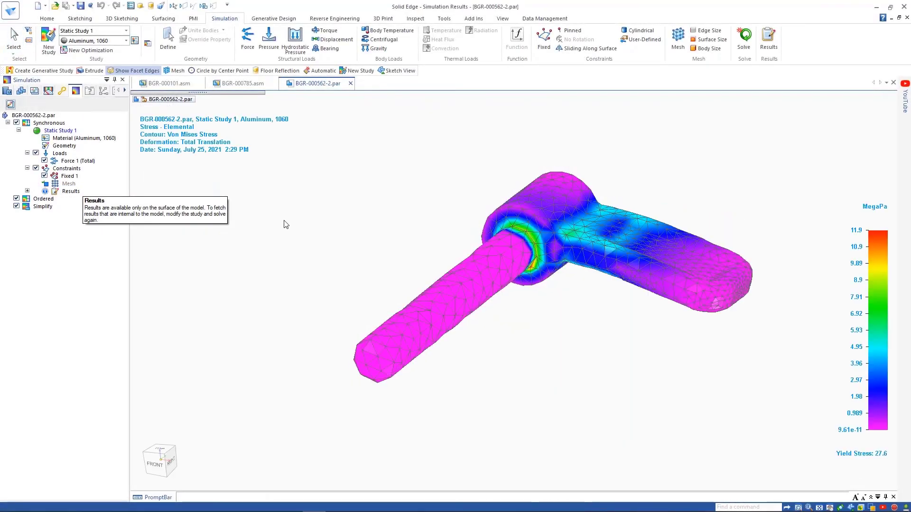
double_click(72, 192)
click(306, 50)
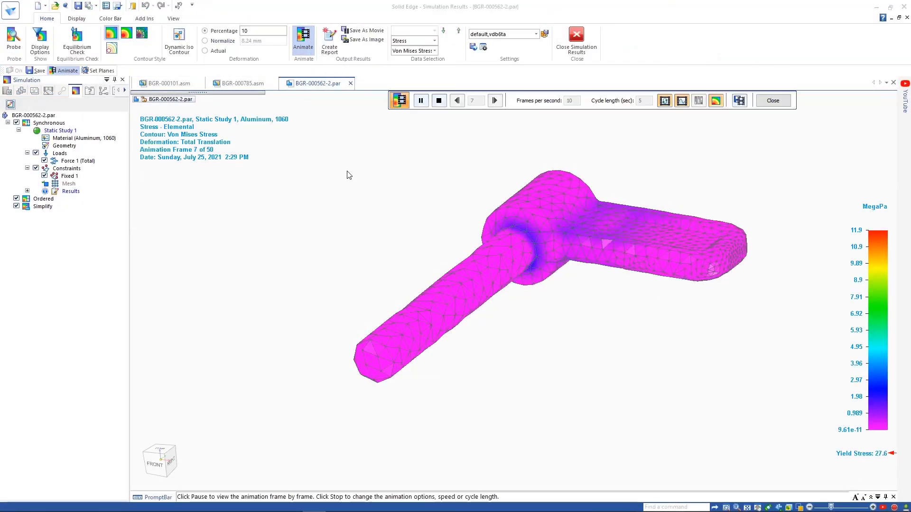